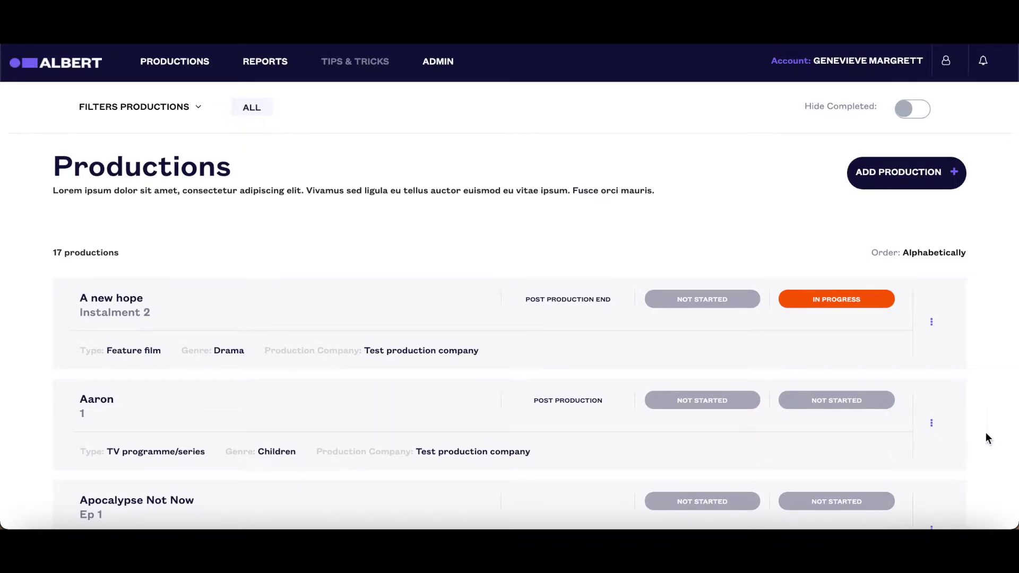
scroll(986, 433, "down", 2)
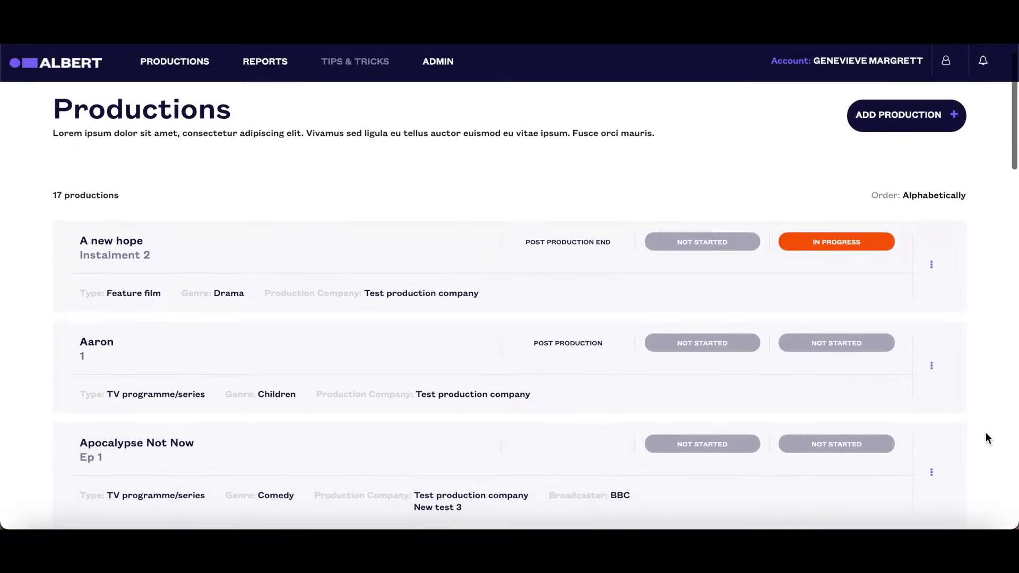
scroll(986, 433, "down", 1)
scroll(986, 434, "down", 1)
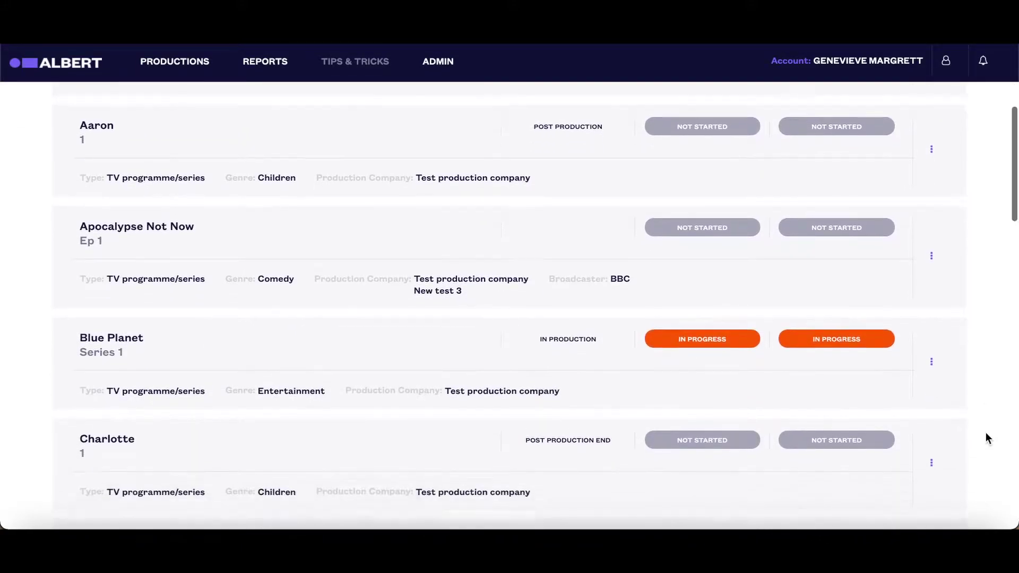
scroll(986, 433, "down", 1)
scroll(986, 434, "down", 1)
scroll(985, 438, "down", 1)
scroll(985, 438, "down", 1)
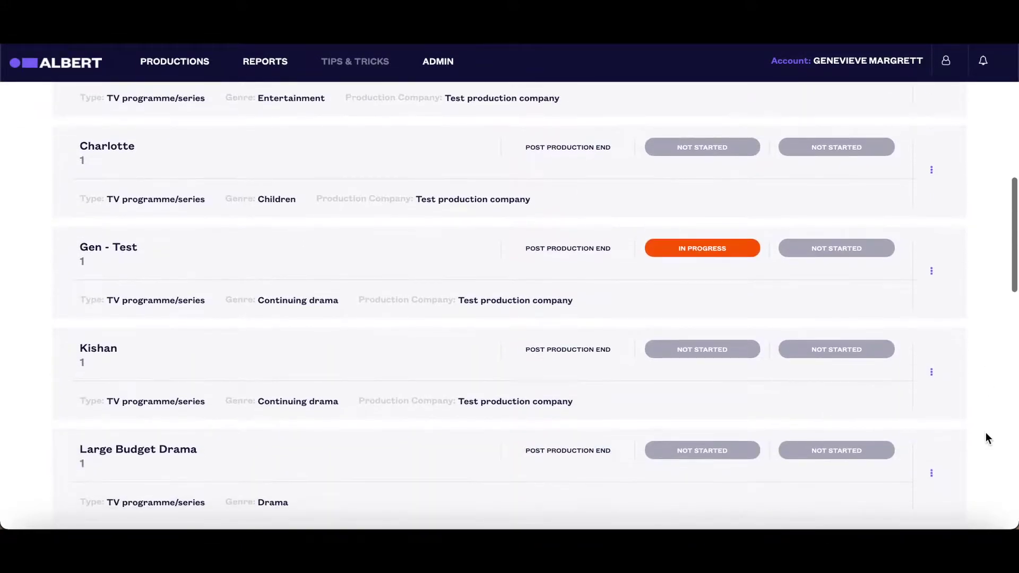
scroll(985, 438, "down", 1)
scroll(985, 438, "down", 1)
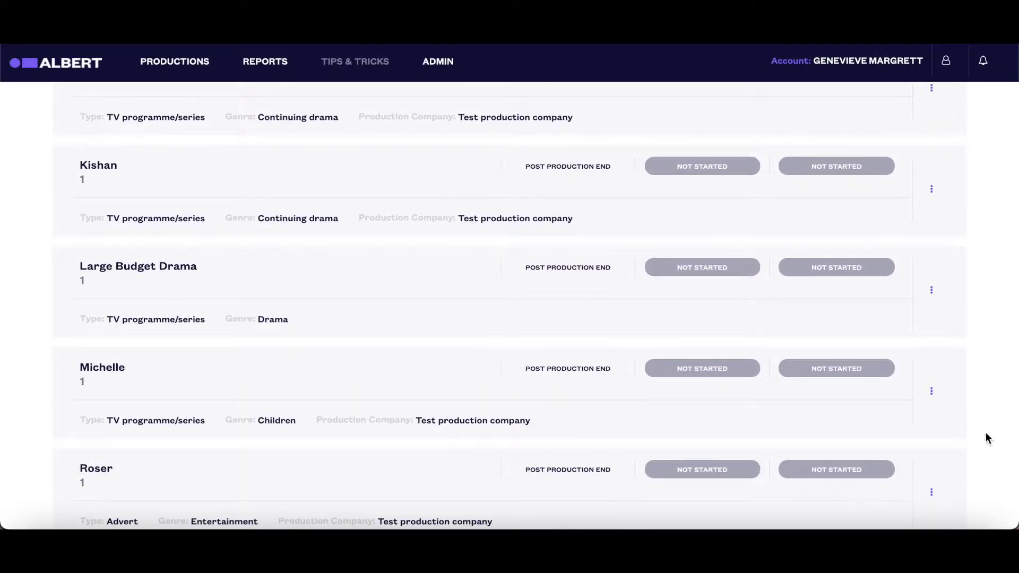
scroll(986, 438, "up", 2)
scroll(985, 438, "up", 2)
scroll(986, 439, "up", 1)
scroll(986, 439, "up", 2)
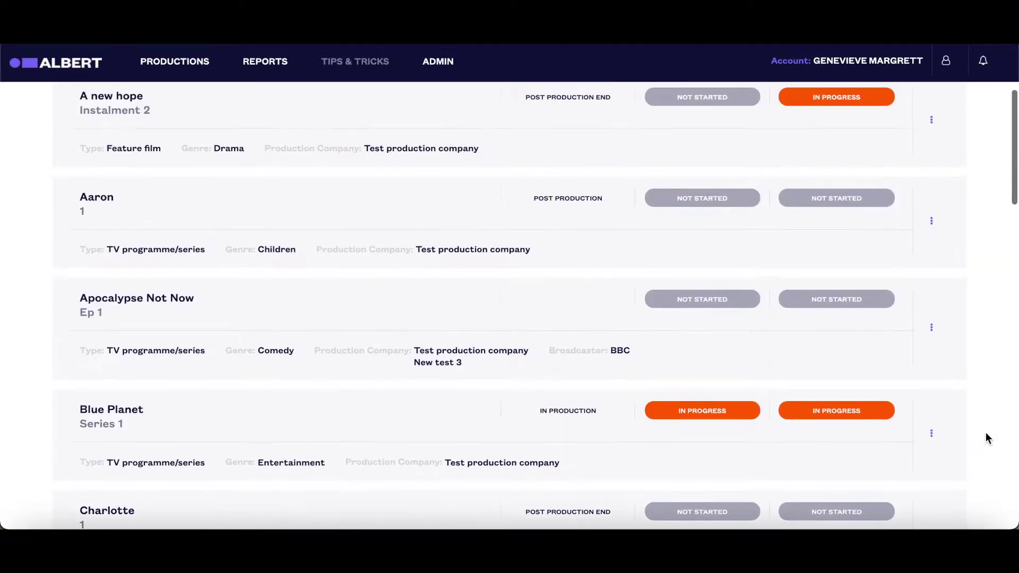
scroll(986, 438, "up", 2)
scroll(986, 437, "up", 1)
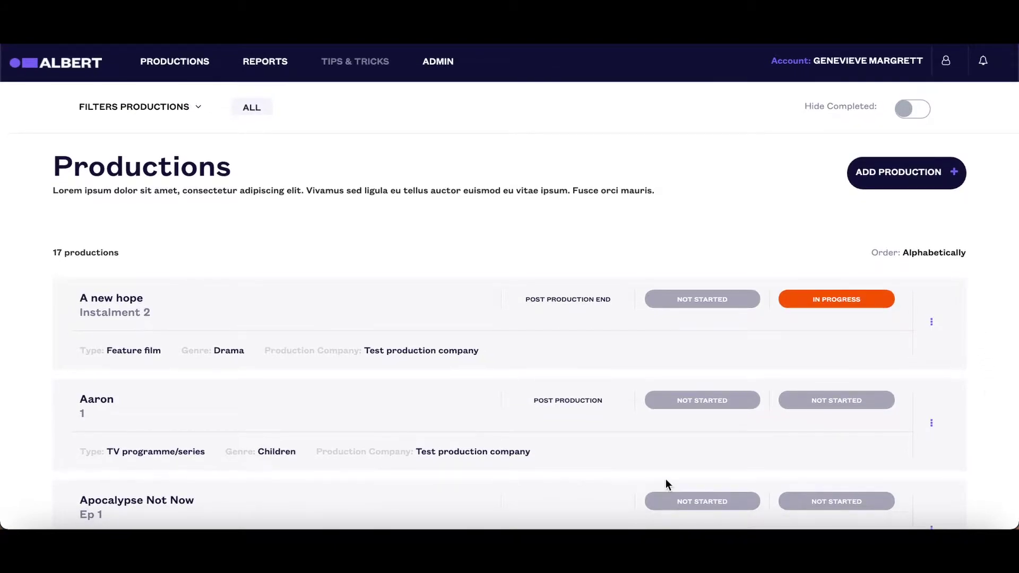
- Add a production named 'Apocalypse Not Now', picked from the 'Apo' suggestions, with period name '1'
left_click(905, 177)
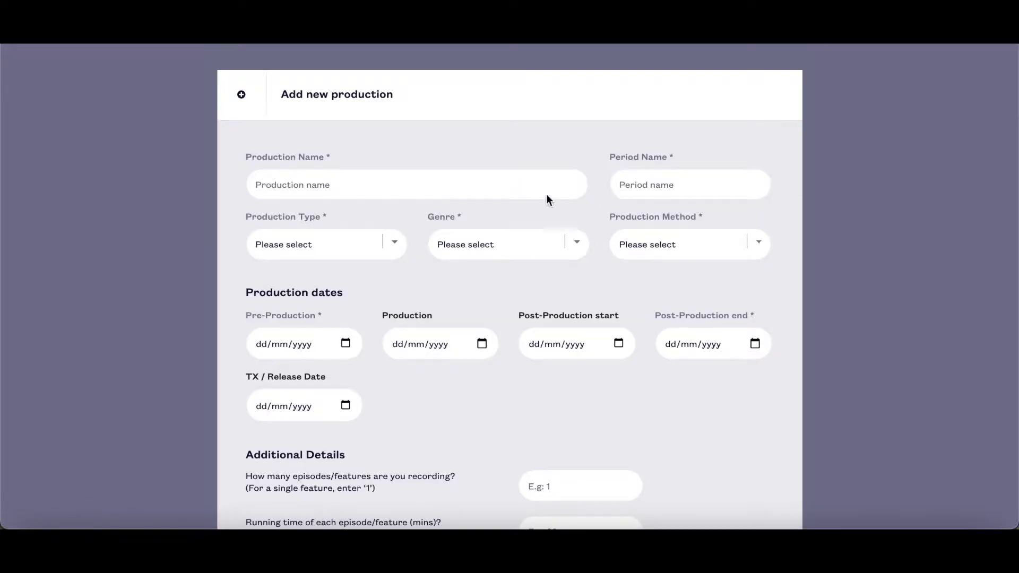
left_click(461, 192)
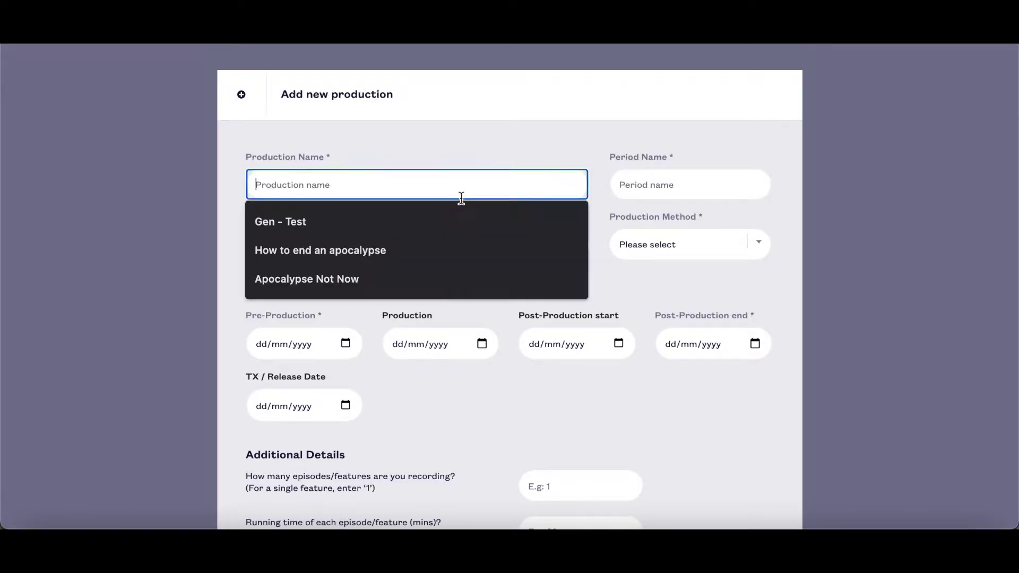
type("Apocalypse Not Now")
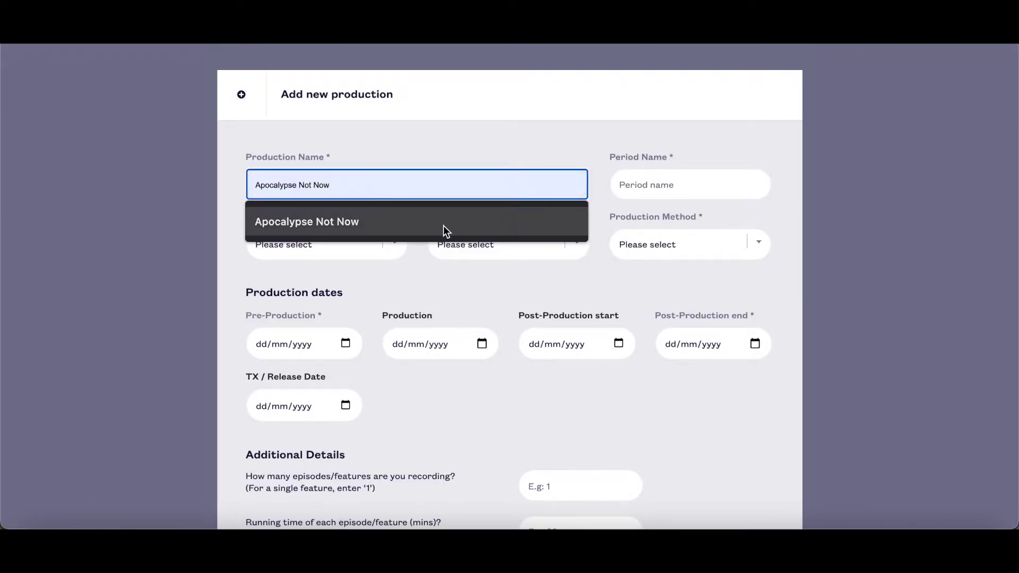
left_click(443, 225)
left_click(651, 188)
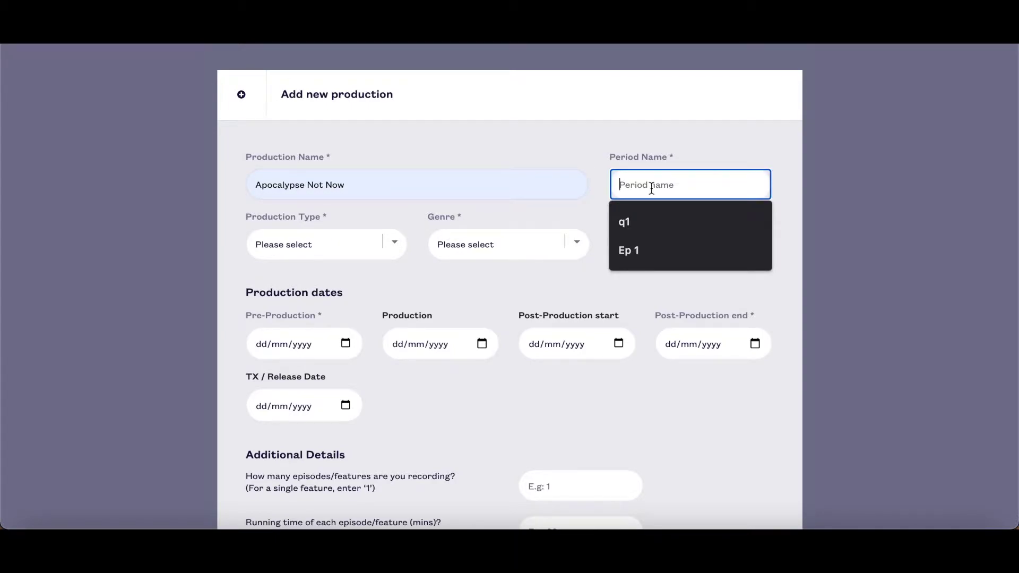
type("1")
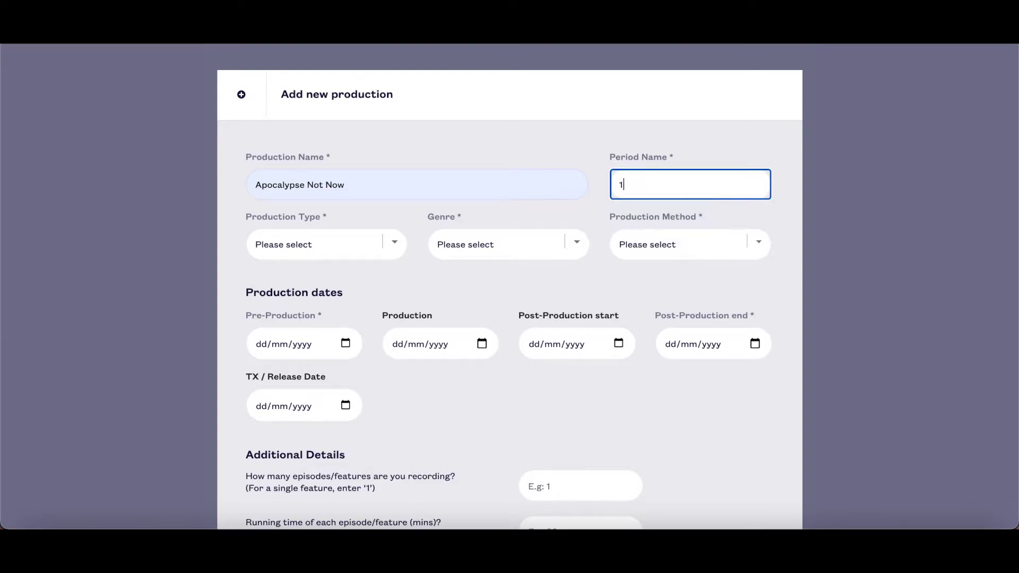
- Set production type Advert, genre Entertainment and production method Scripted (VFX based)
left_click(356, 245)
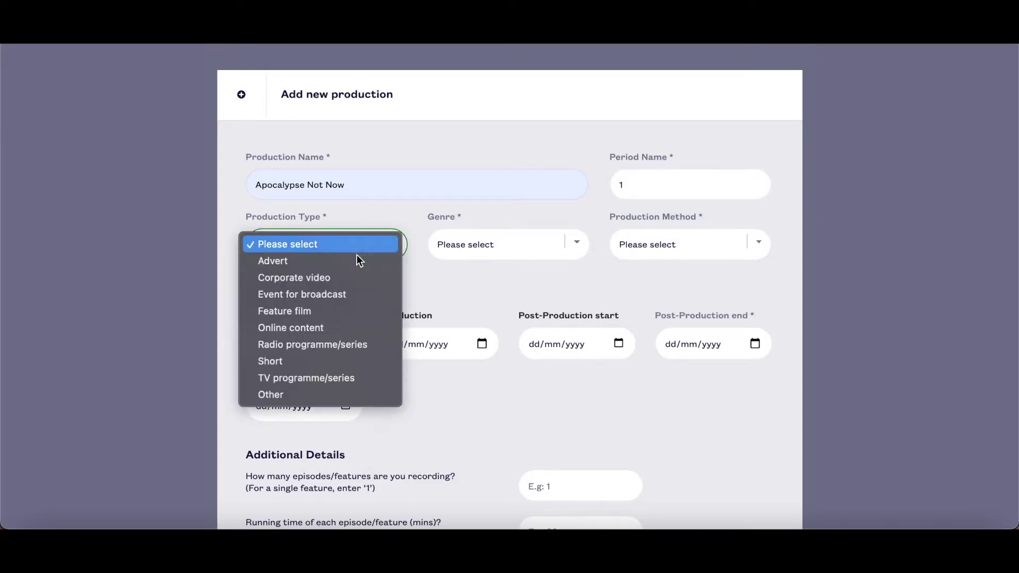
left_click(360, 264)
left_click(468, 251)
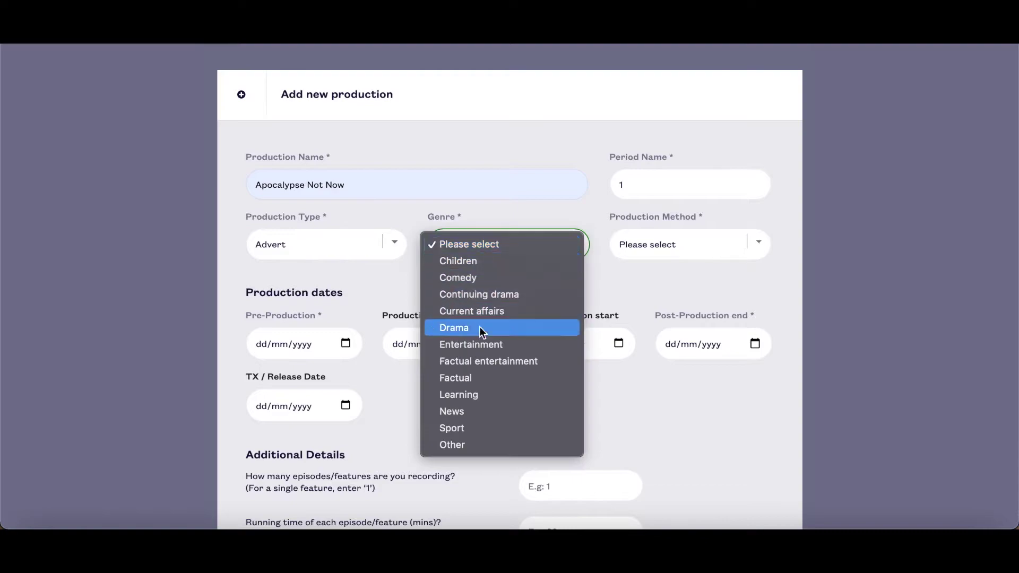
left_click(614, 281)
left_click(644, 247)
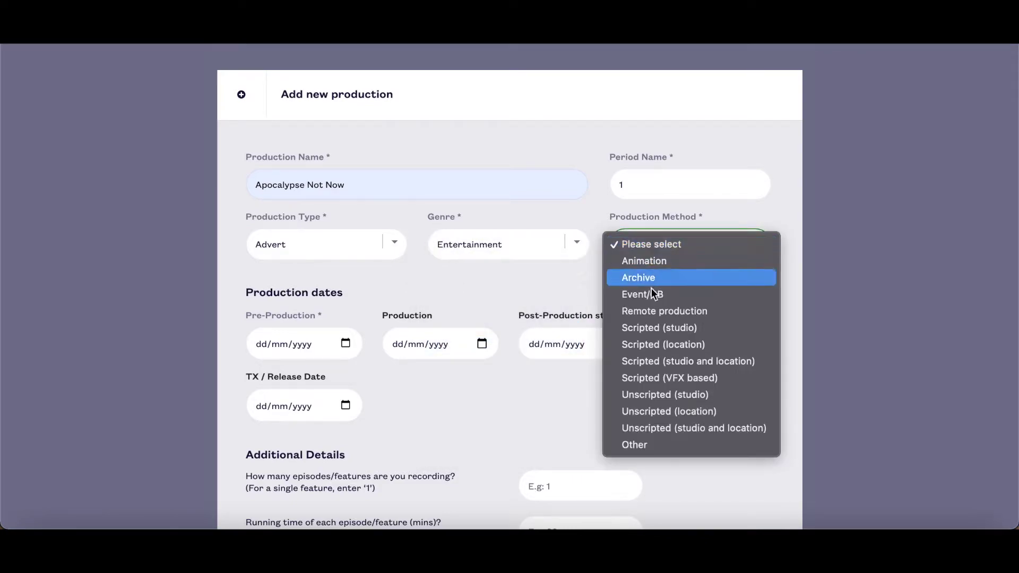
left_click(661, 381)
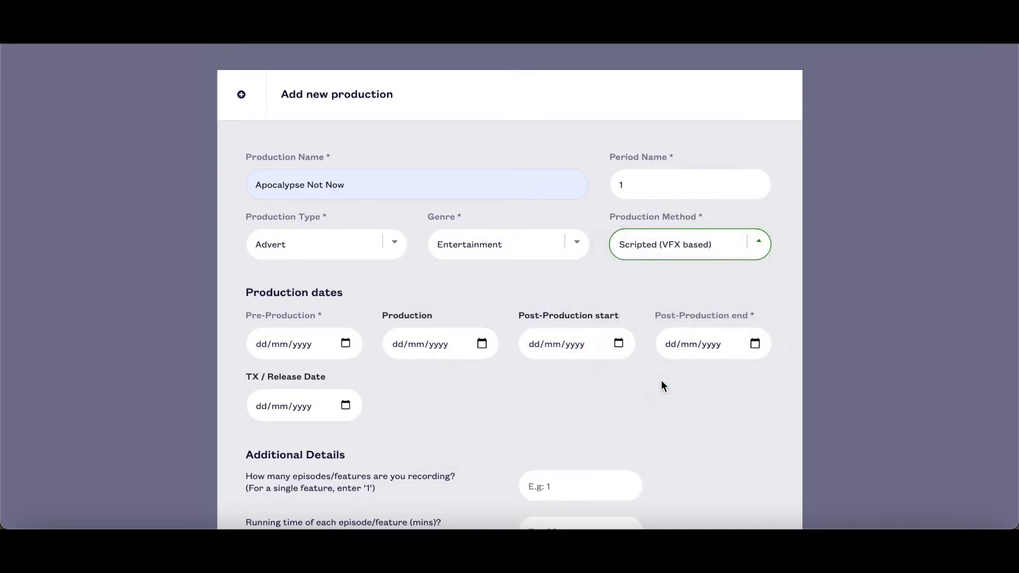
- Set pre-production 26/12/2020, production 10/01/2021 and post-production start 07/03/2021
left_click(345, 344)
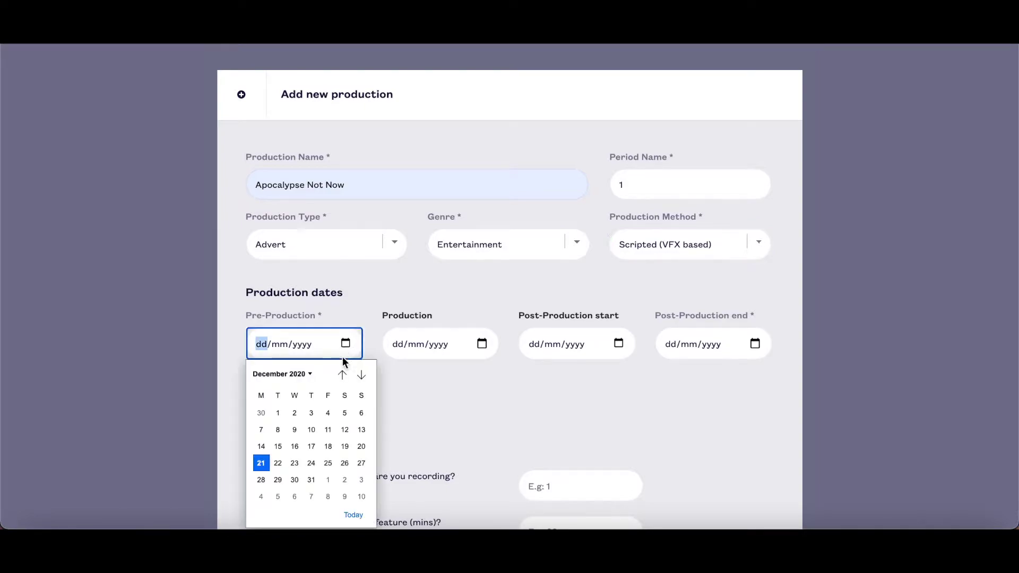
left_click(352, 462)
left_click(482, 345)
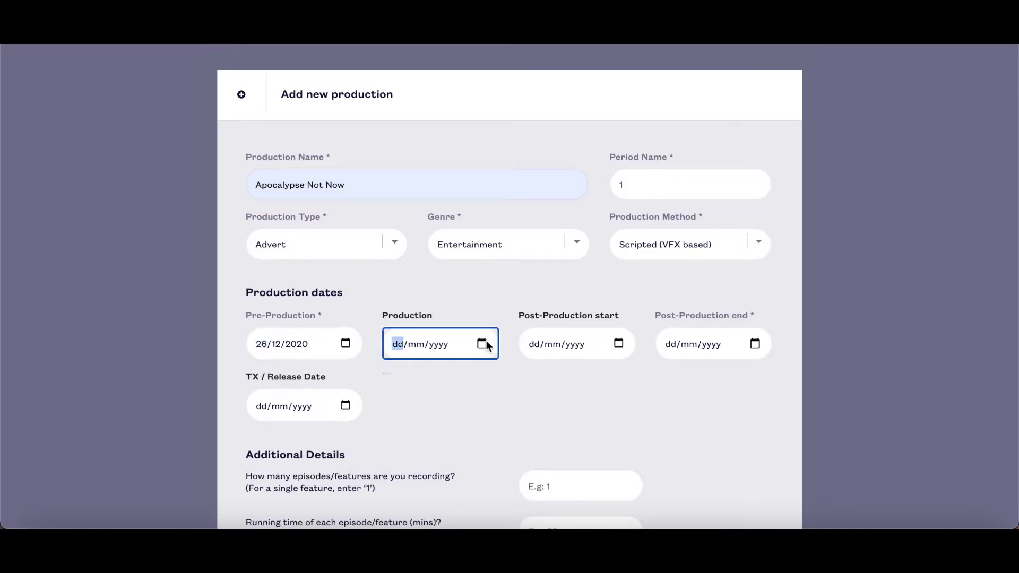
left_click(497, 497)
left_click(617, 344)
left_click(634, 375)
left_click(634, 374)
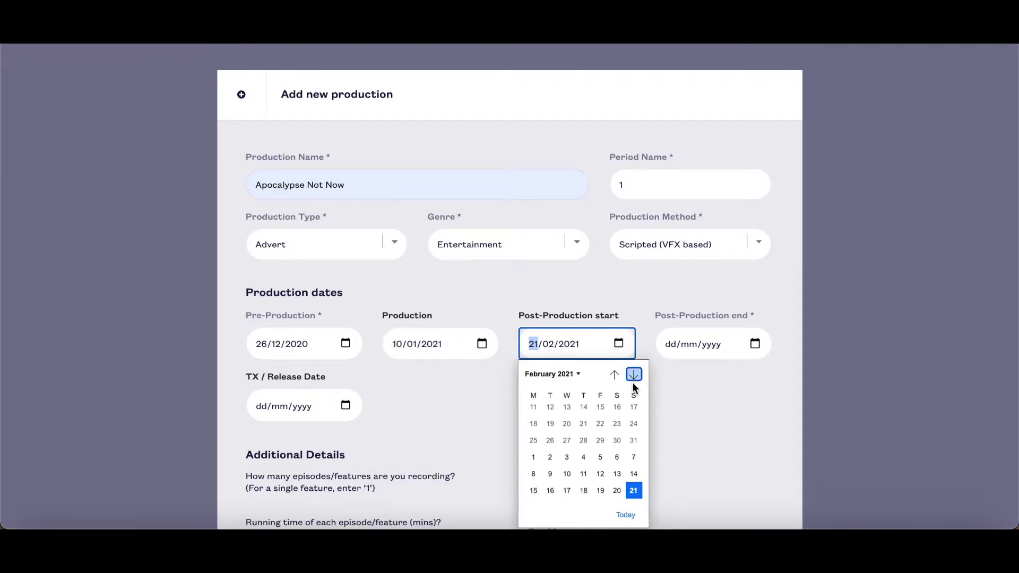
left_click(633, 480)
- Set post-production end to 28/03/2021 and the release date to 25/04/2021
left_click(755, 344)
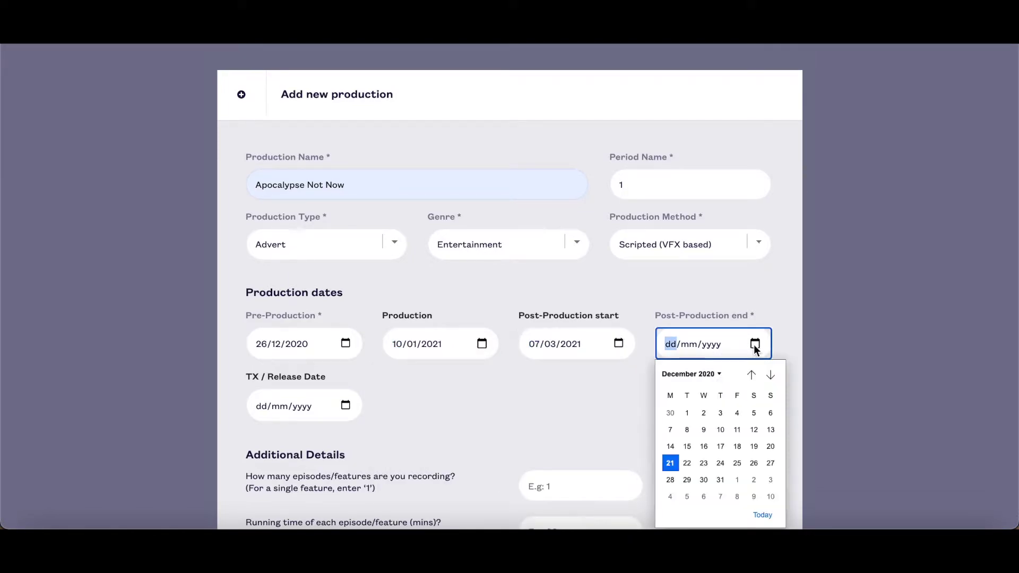
left_click(770, 376)
left_click(770, 375)
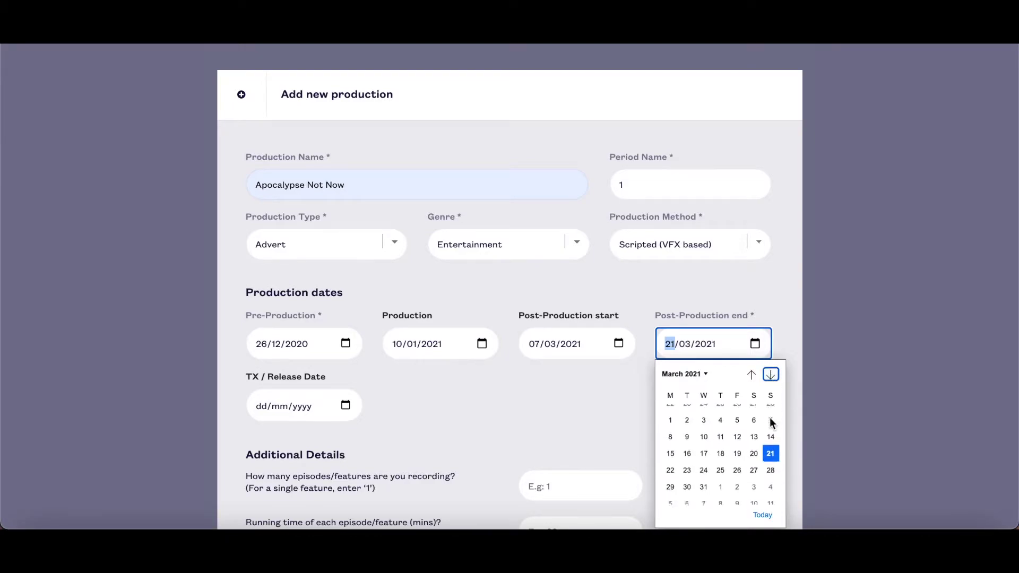
left_click(769, 464)
left_click(345, 405)
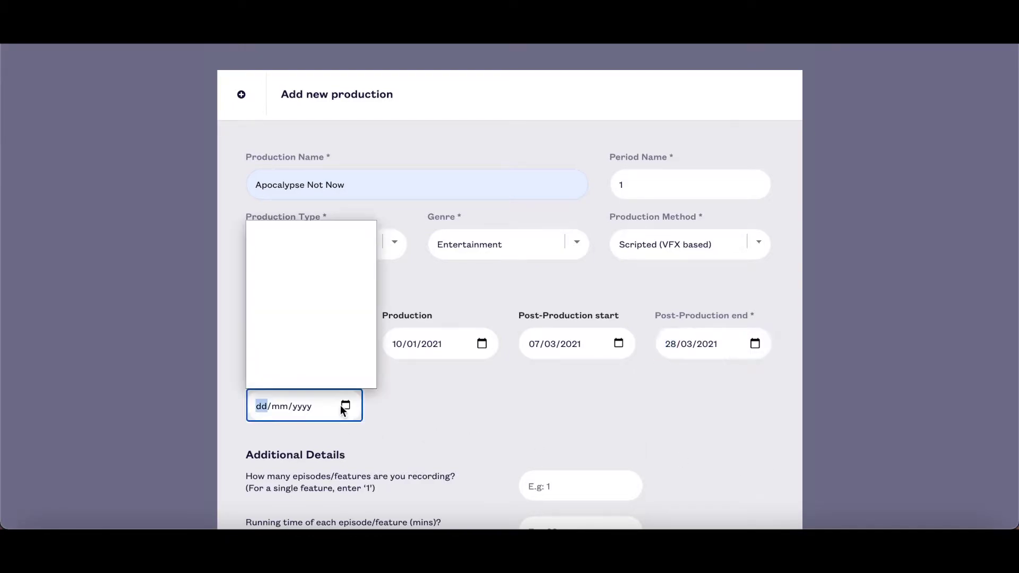
left_click(362, 237)
left_click(361, 236)
left_click(361, 237)
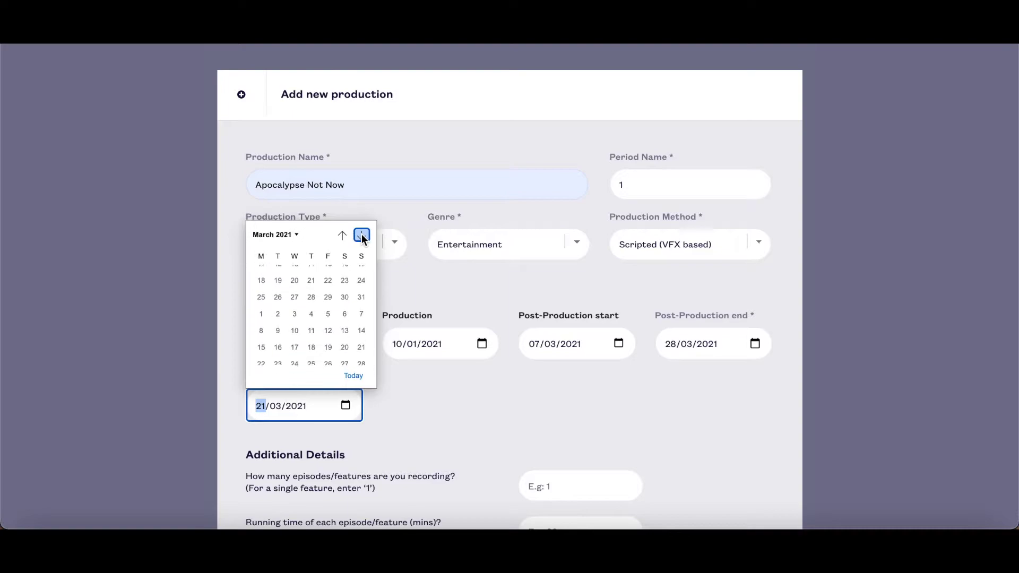
left_click(360, 324)
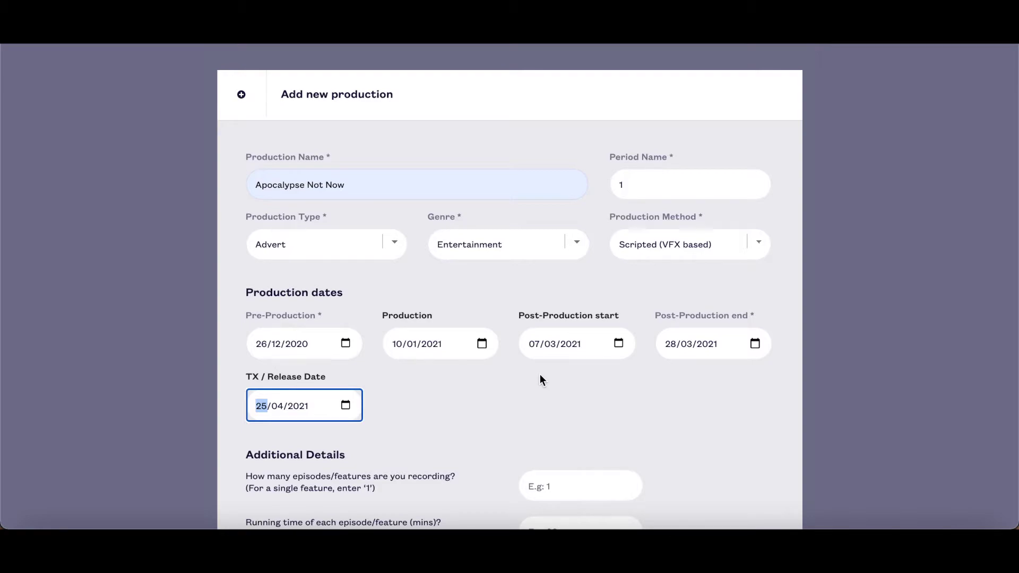
scroll(540, 380, "down", 2)
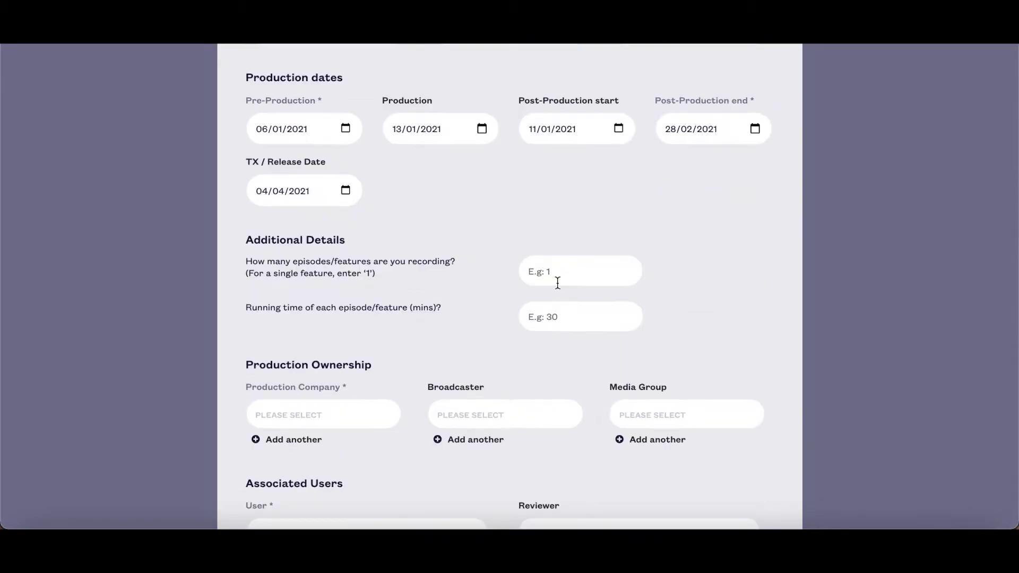
- Record 3 episodes with a running time of 43 minutes each
left_click(557, 282)
type("3")
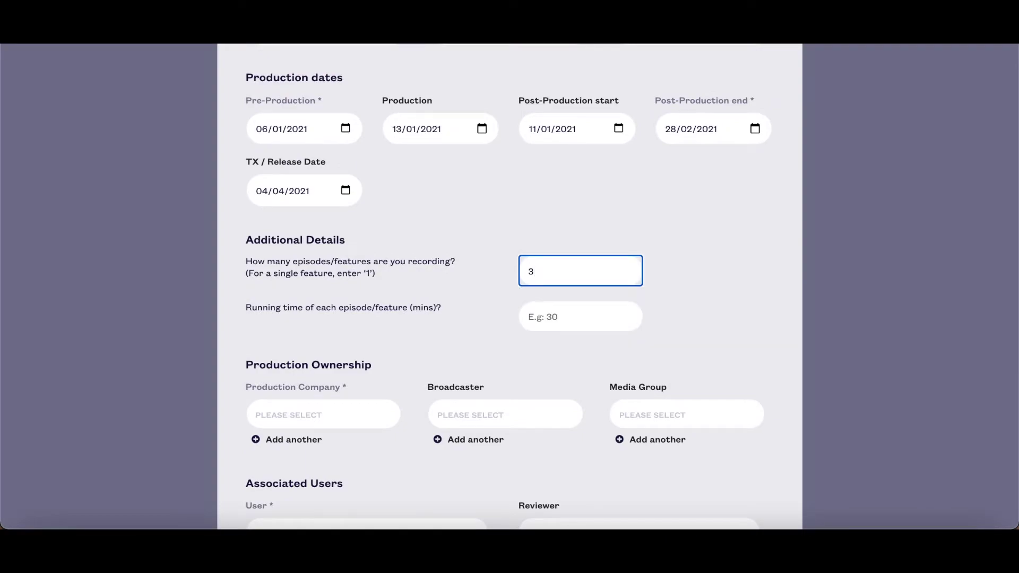
left_click(563, 318)
type("4")
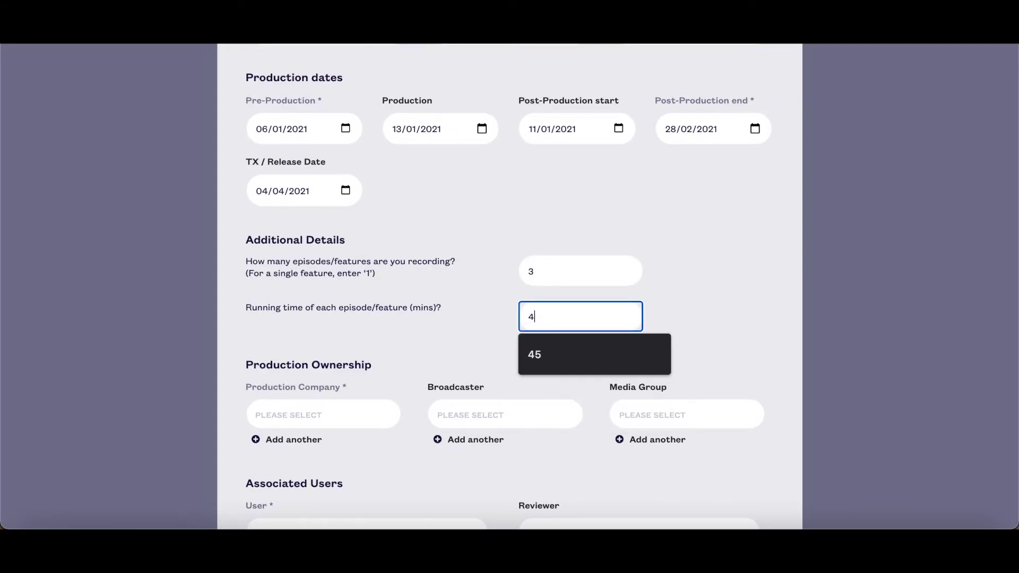
type("3")
left_click(469, 338)
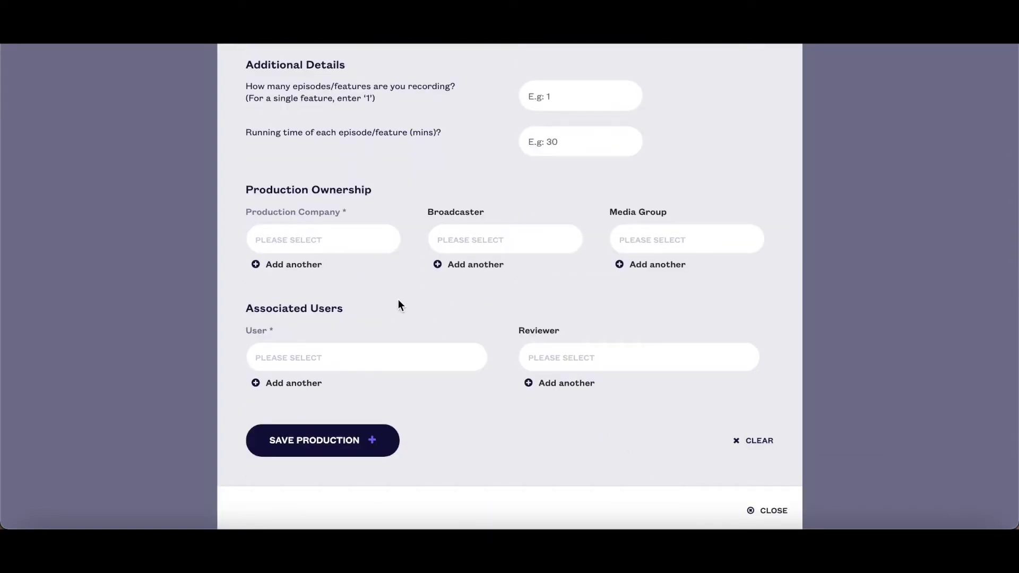
- Add Test Company and Test production company as the two production companies
left_click(292, 239)
type("tes")
type("t")
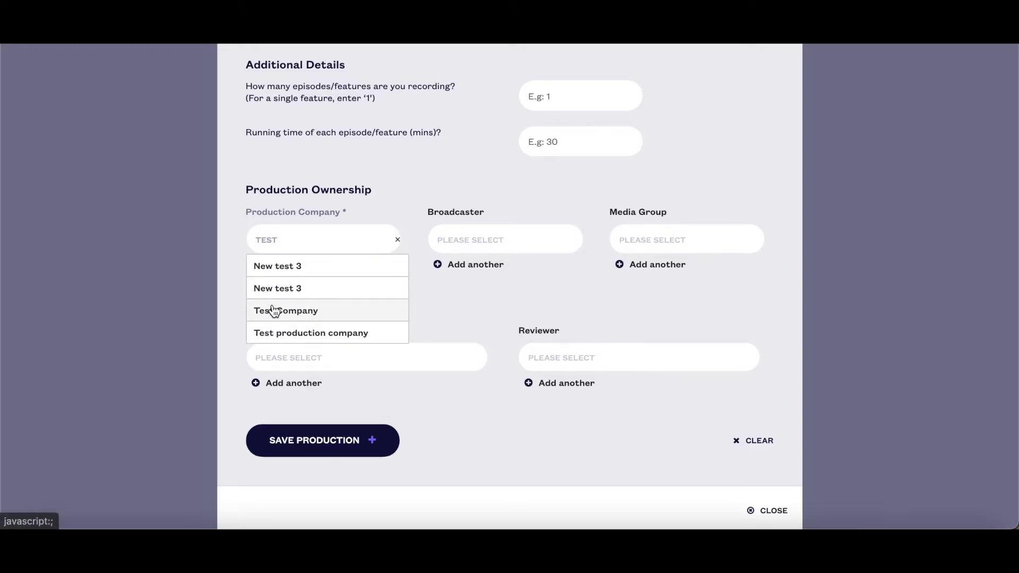
left_click(274, 310)
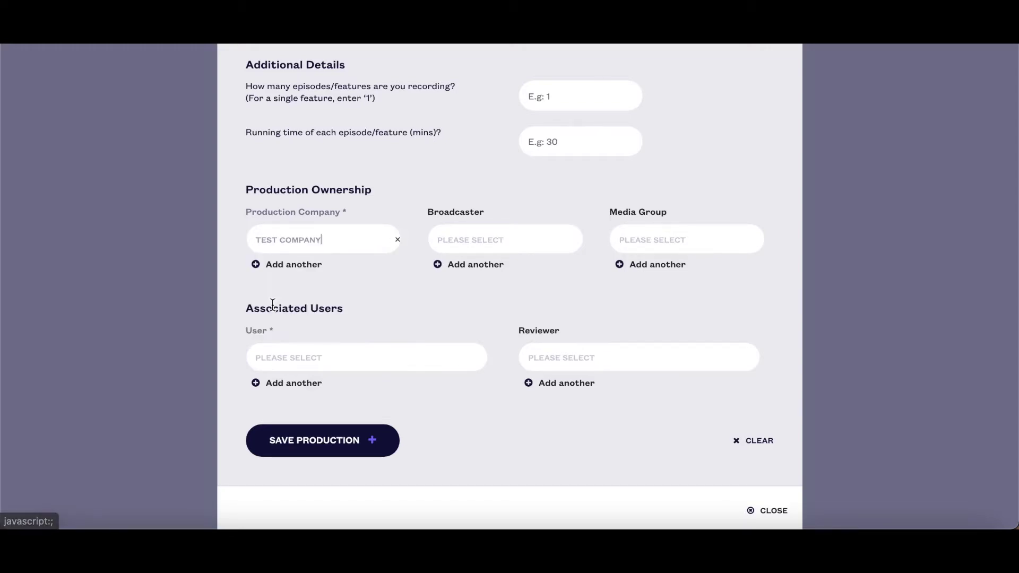
left_click(289, 264)
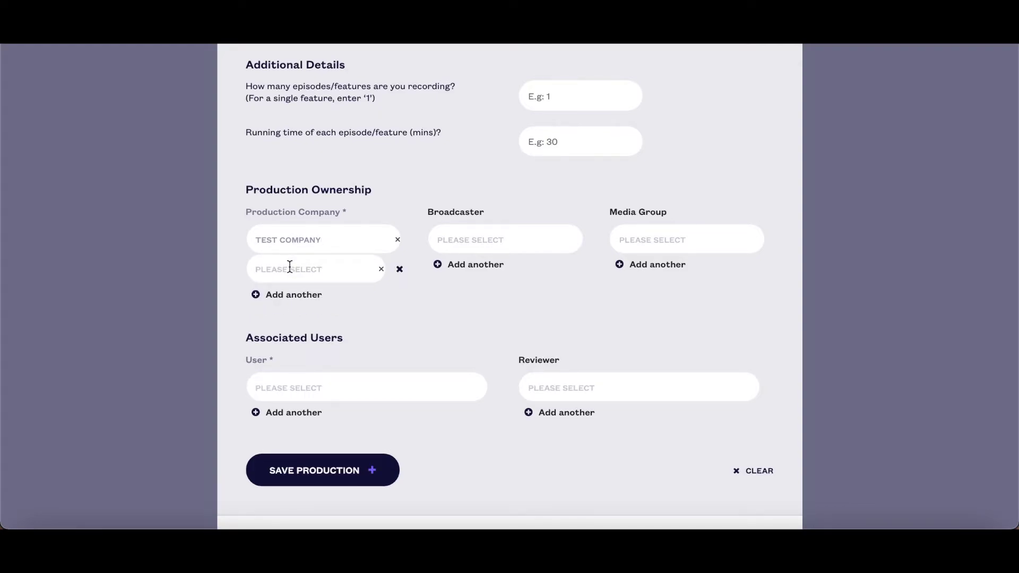
left_click(290, 269)
type("te")
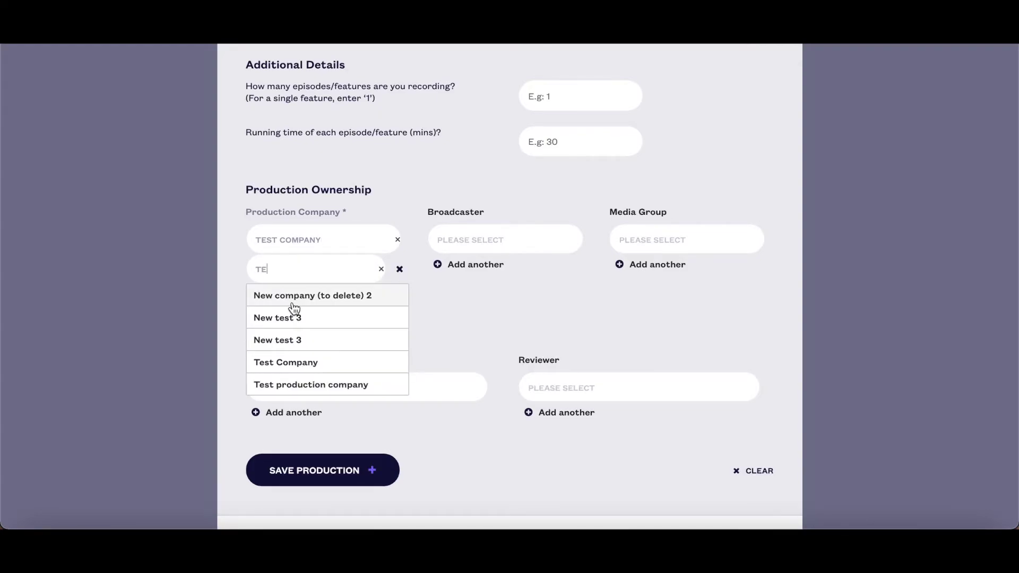
left_click(294, 385)
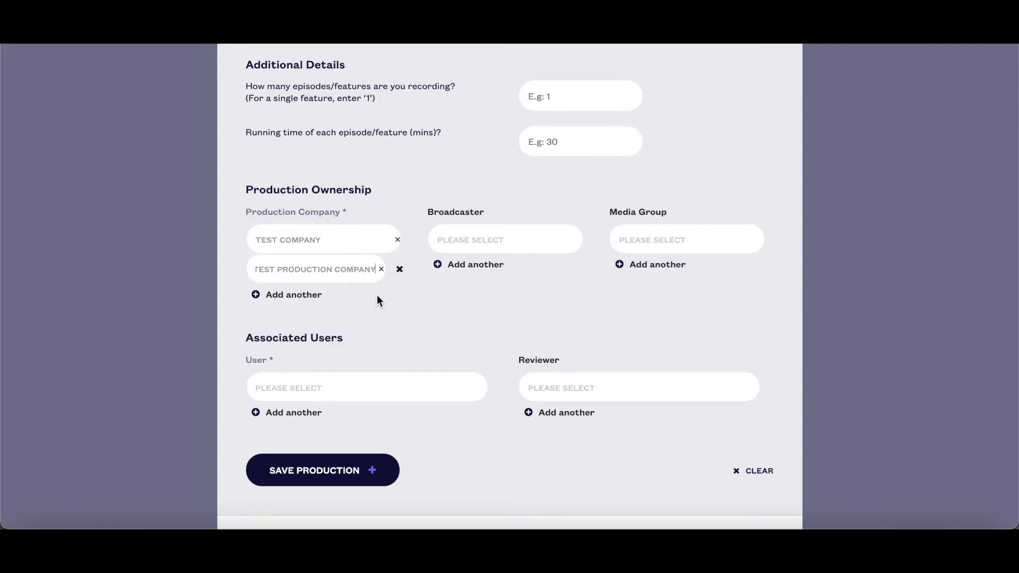
left_click(500, 237)
type("BB")
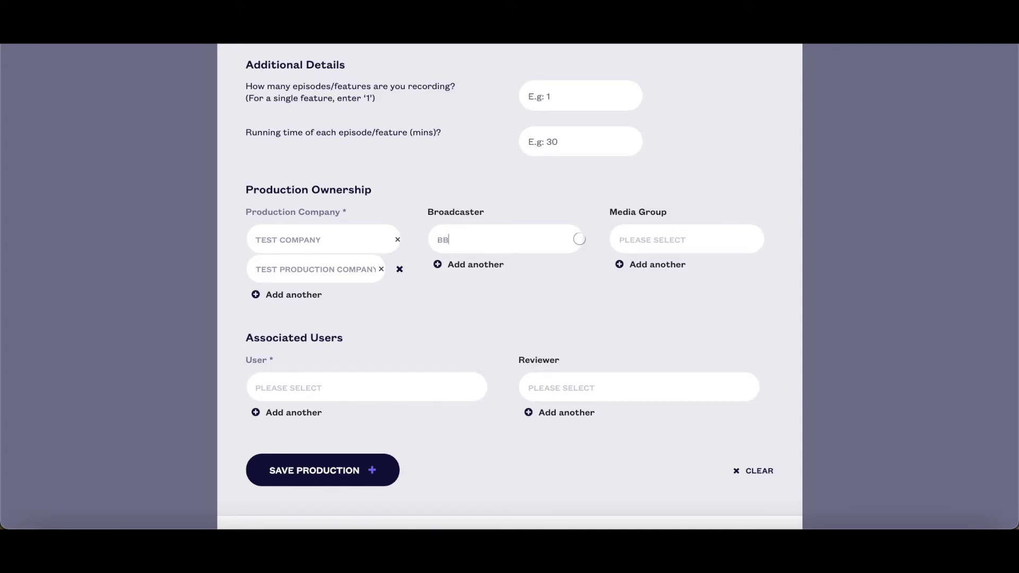
type("C")
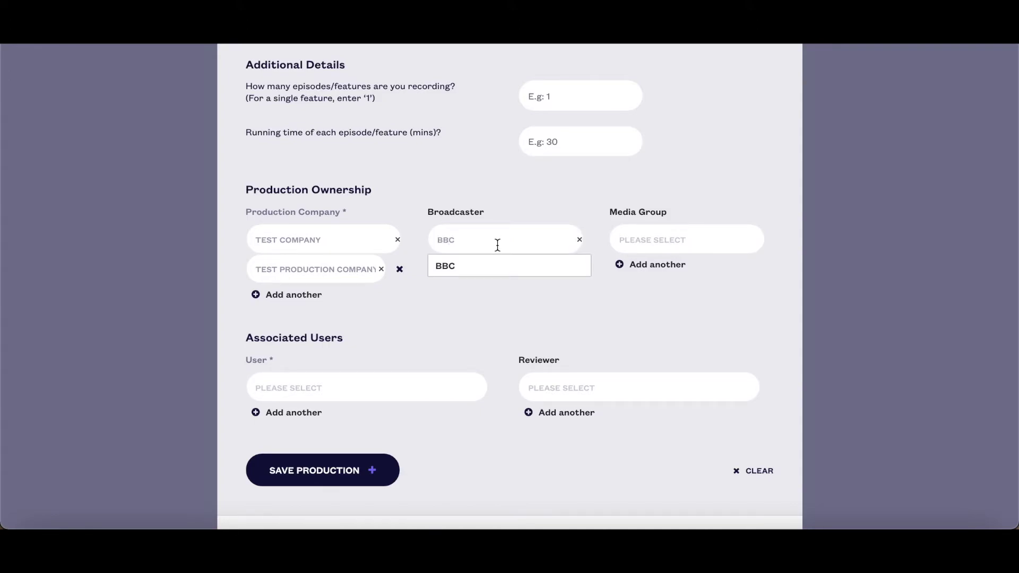
- Choose BBC as broadcaster, add three more empty broadcaster slots, and clear the second slot's partial entry
left_click(491, 268)
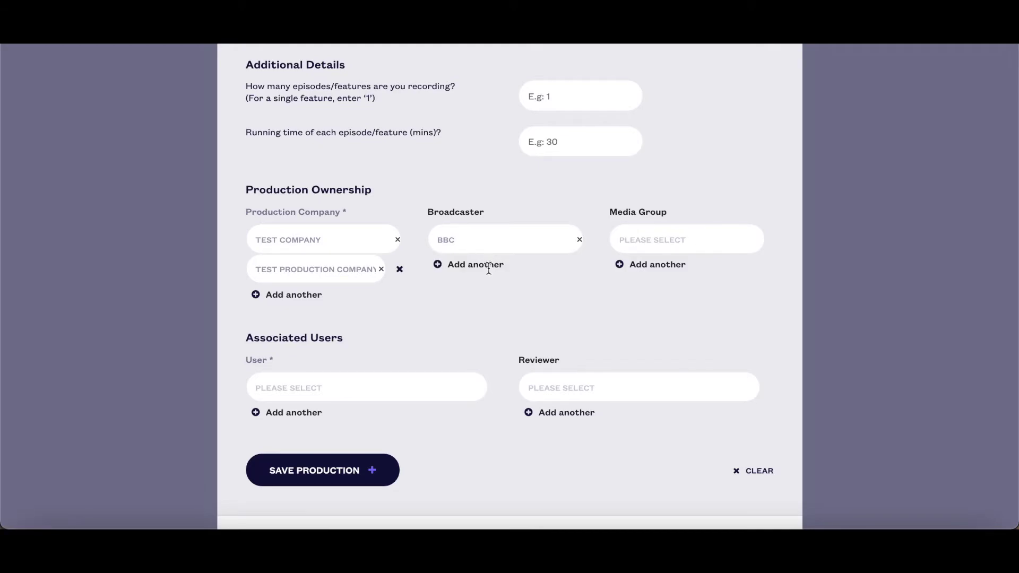
left_click(465, 265)
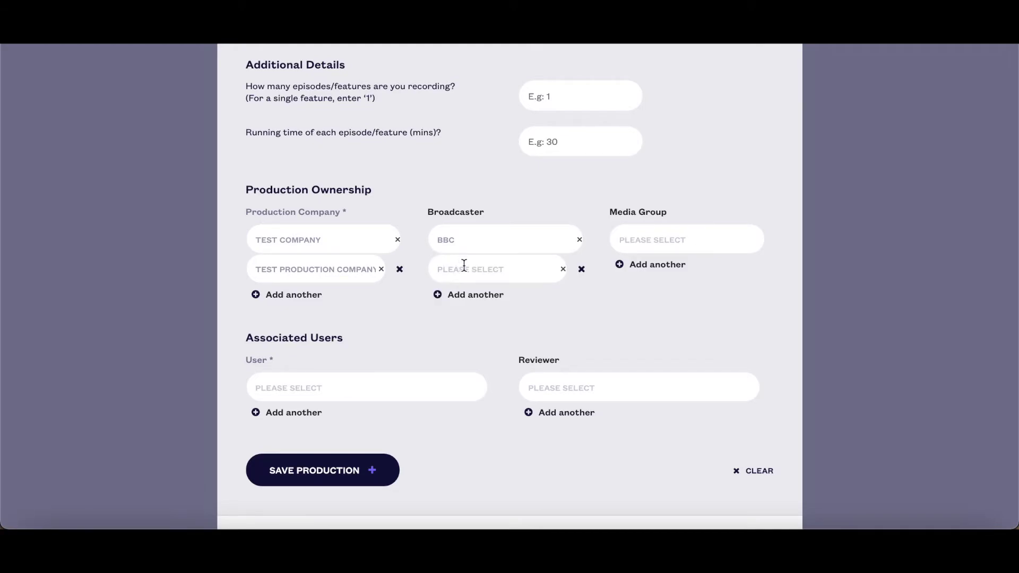
left_click(475, 295)
left_click(470, 325)
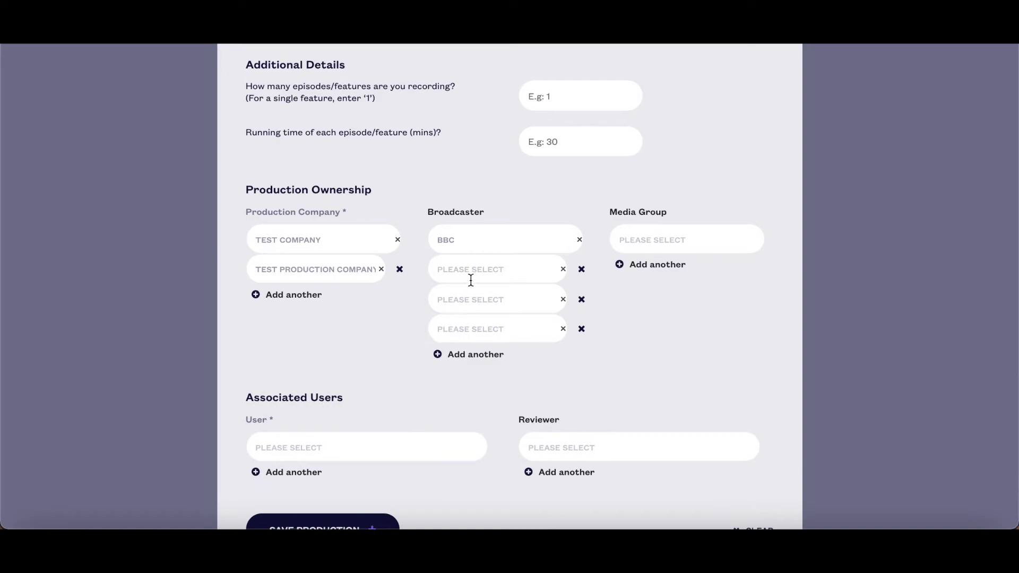
left_click(470, 269)
type("INT")
type("E")
key("BackSpace")
key("BackSpace")
key("BackSpace")
key("BackSpace")
left_click(651, 242)
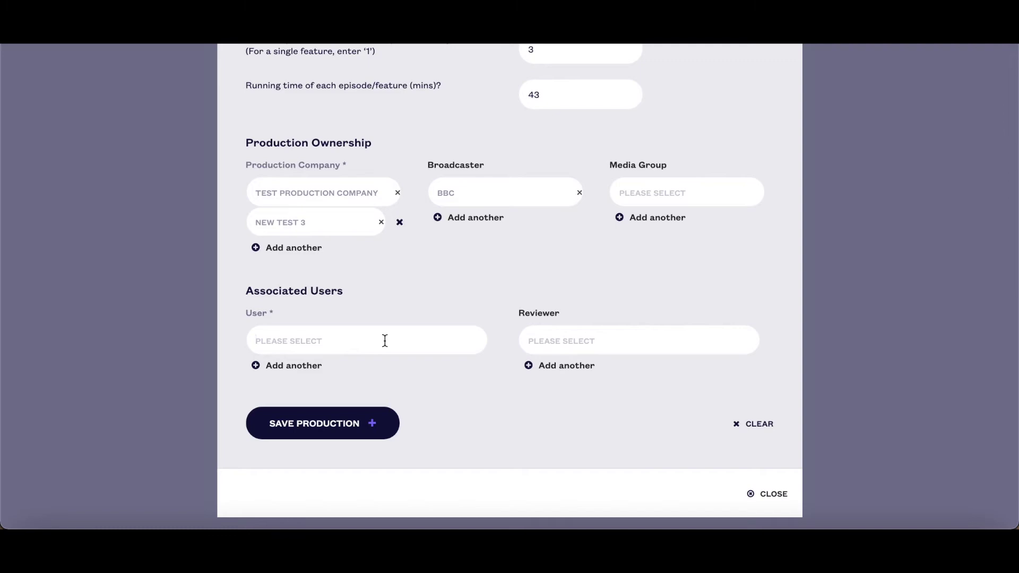
type("SHANA")
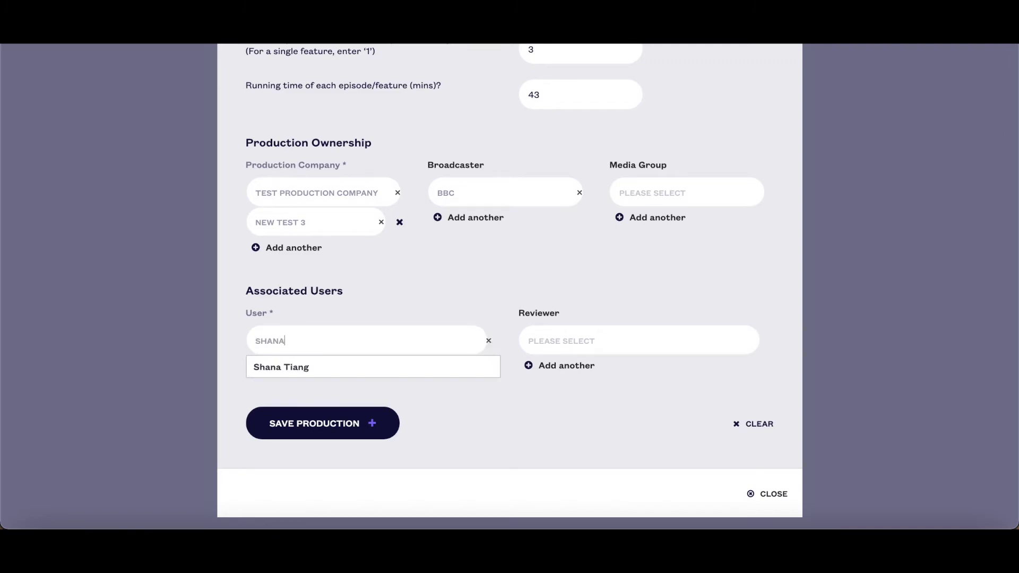
left_click(368, 367)
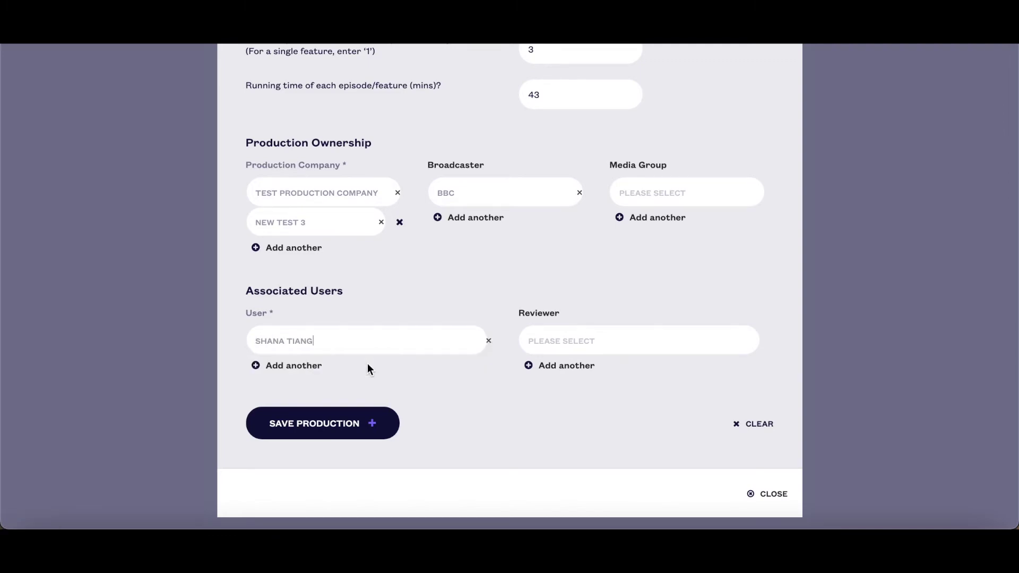
left_click(256, 365)
left_click(256, 395)
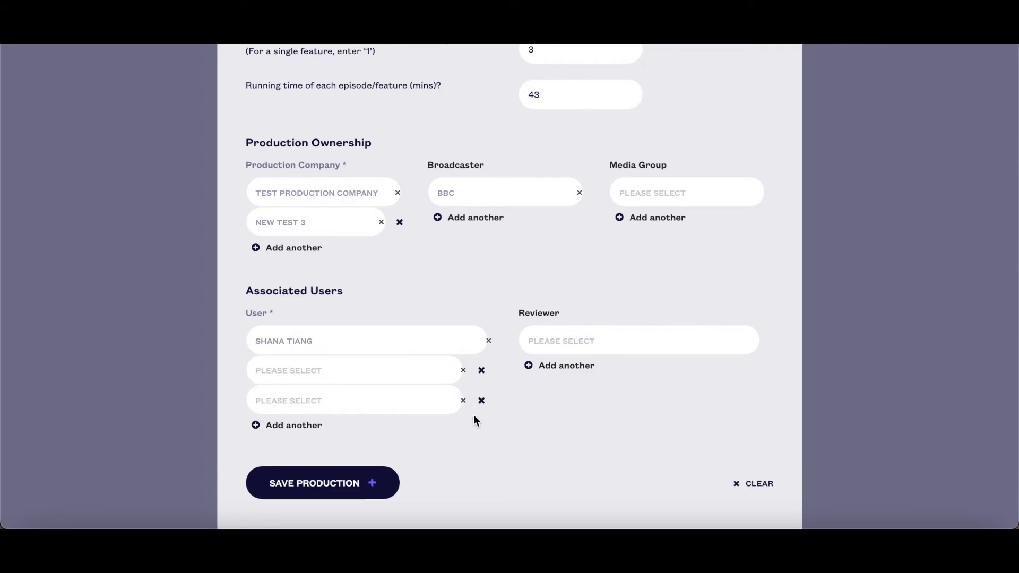
left_click(481, 401)
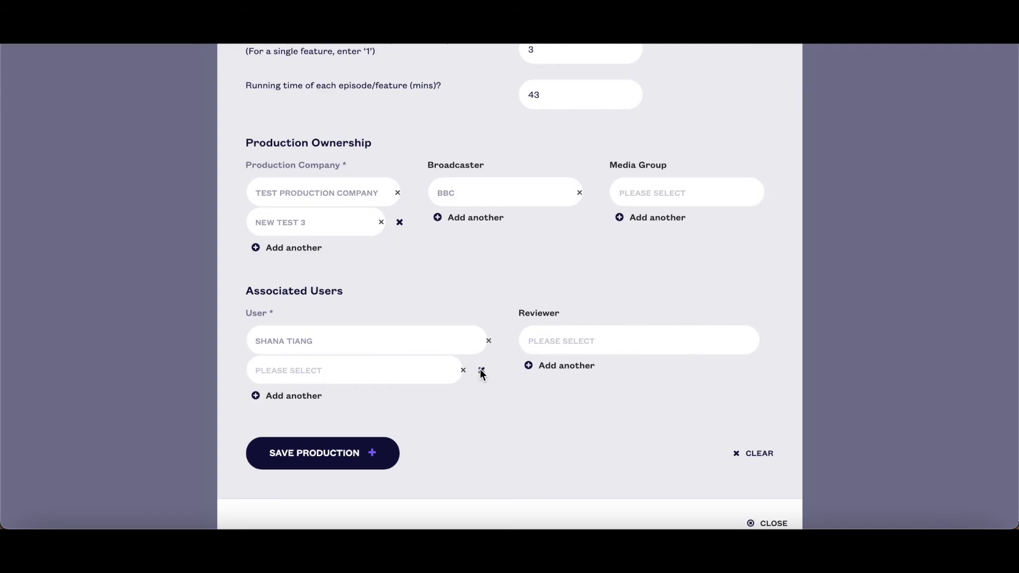
left_click(481, 371)
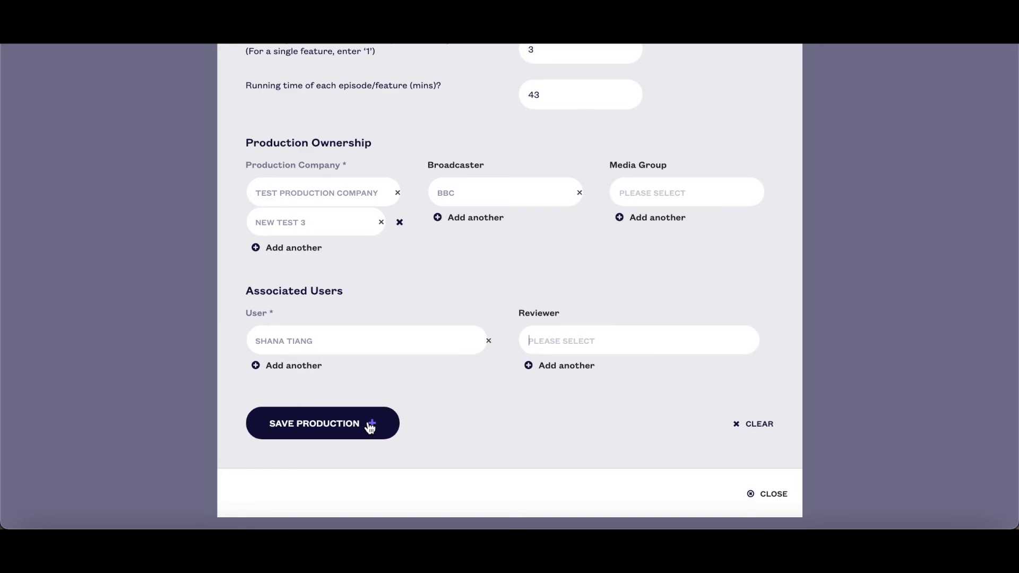
- Save the Apocalypse Not Now production
left_click(370, 427)
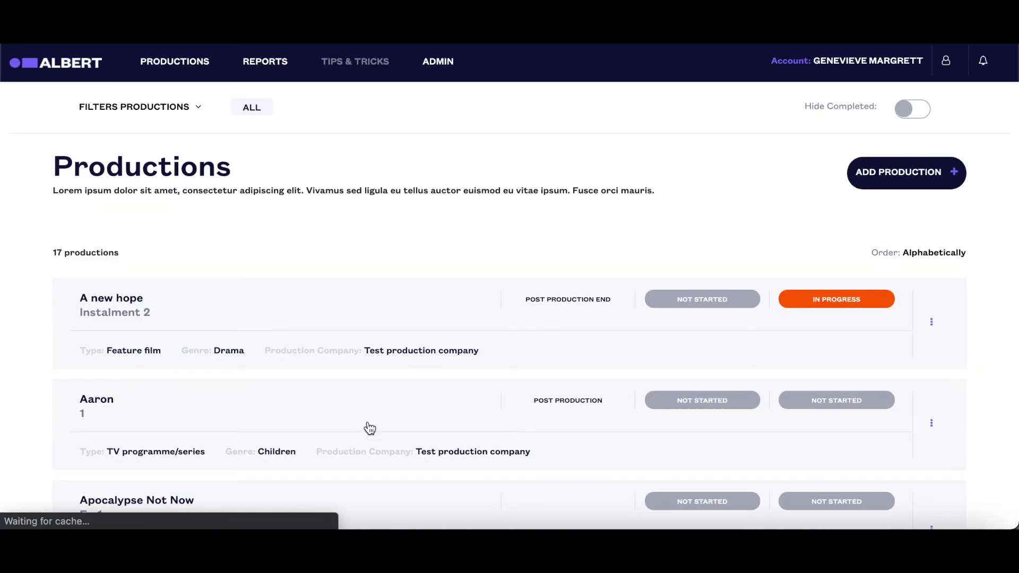
scroll(284, 362, "down", 3)
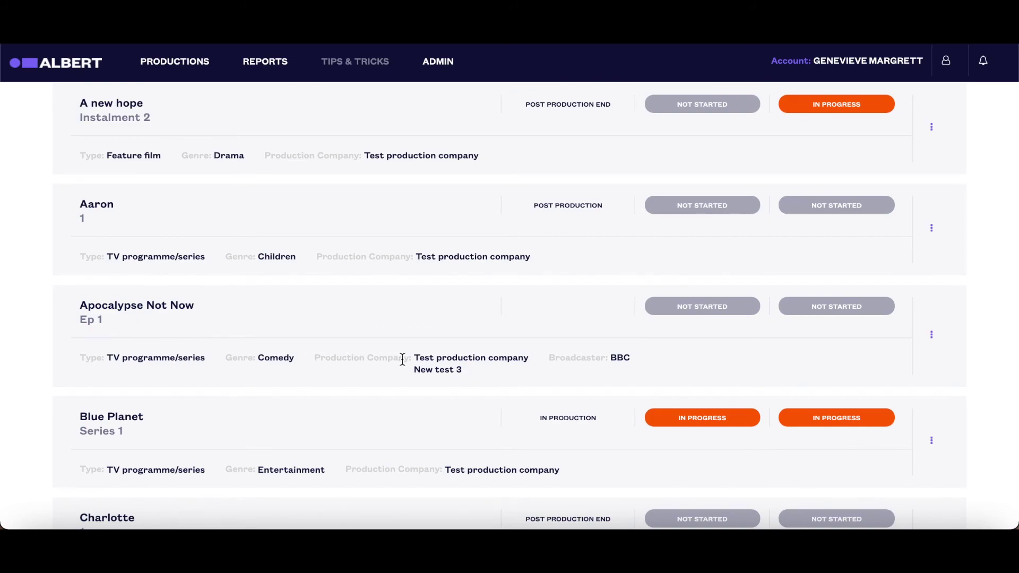
left_click(932, 336)
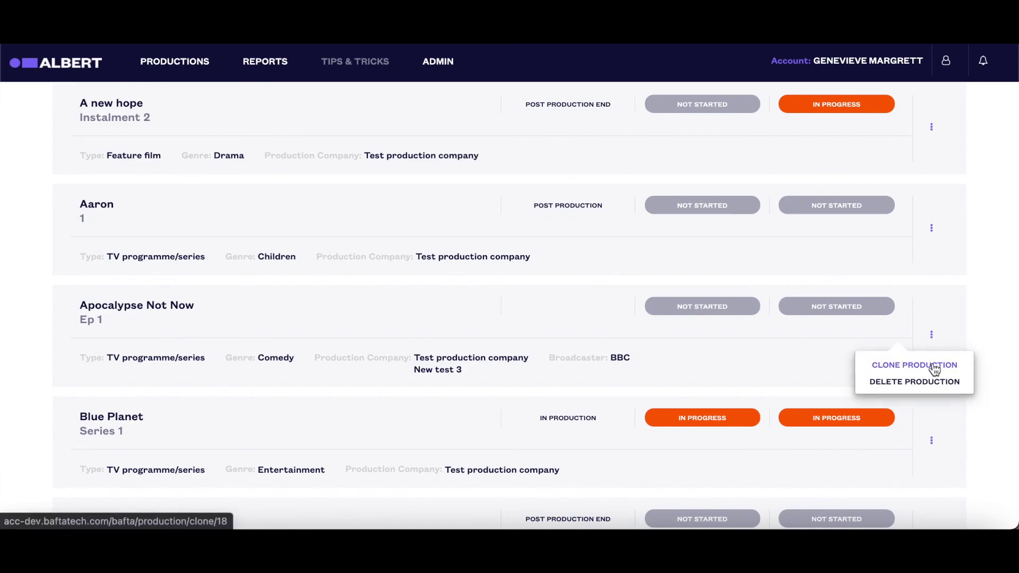
left_click(987, 399)
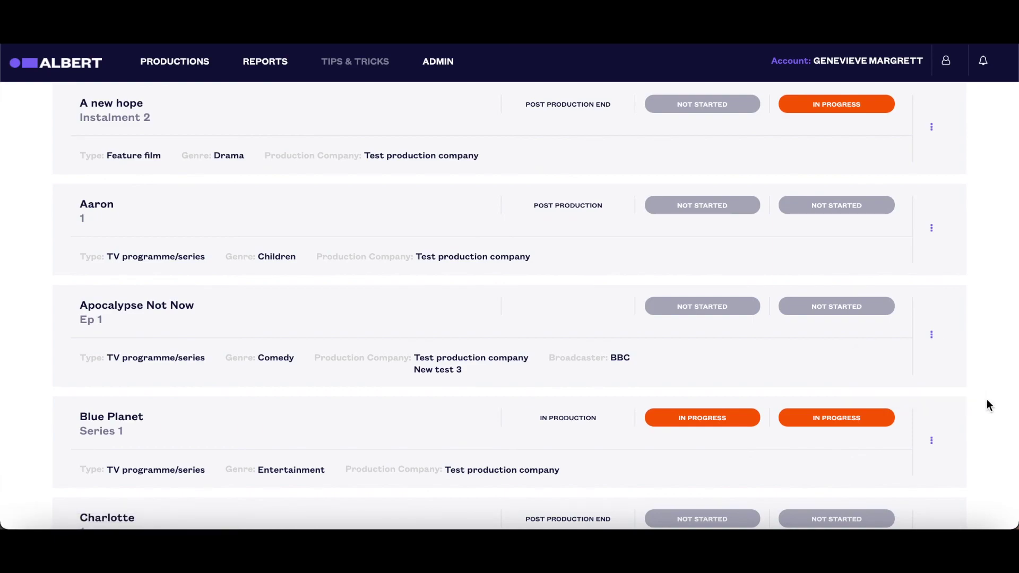
scroll(987, 399, "up", 3)
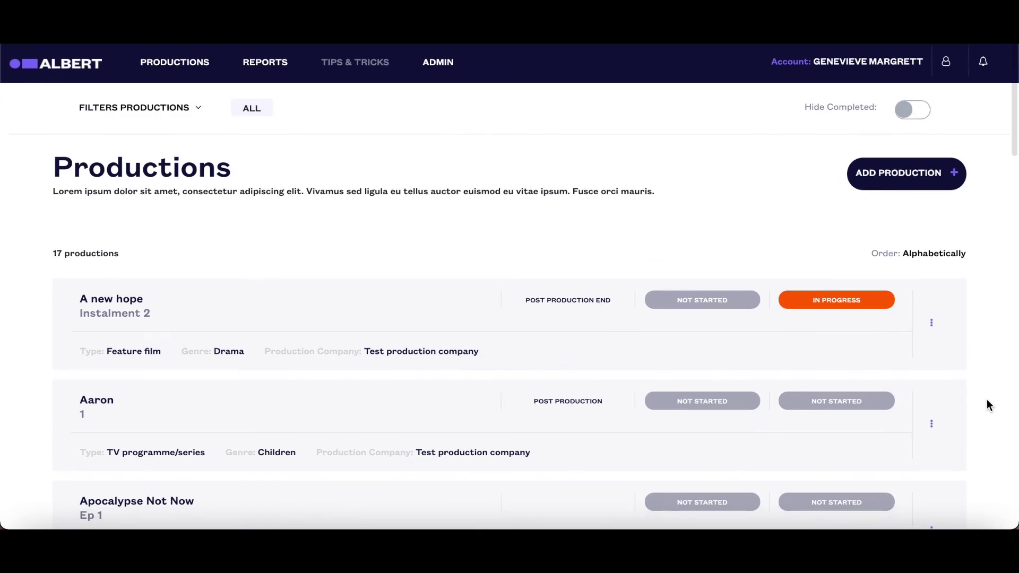